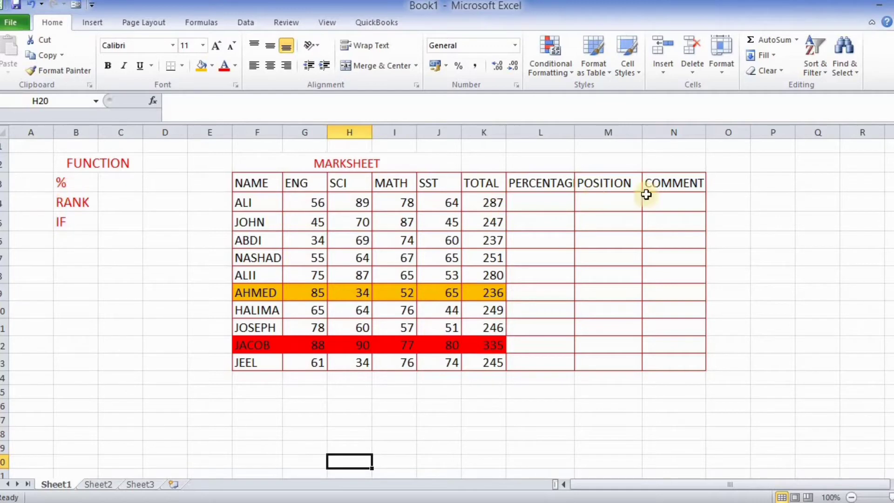
Calculate the first student's percentage in L4 with the formula =K4/400*100.
left_click(527, 204)
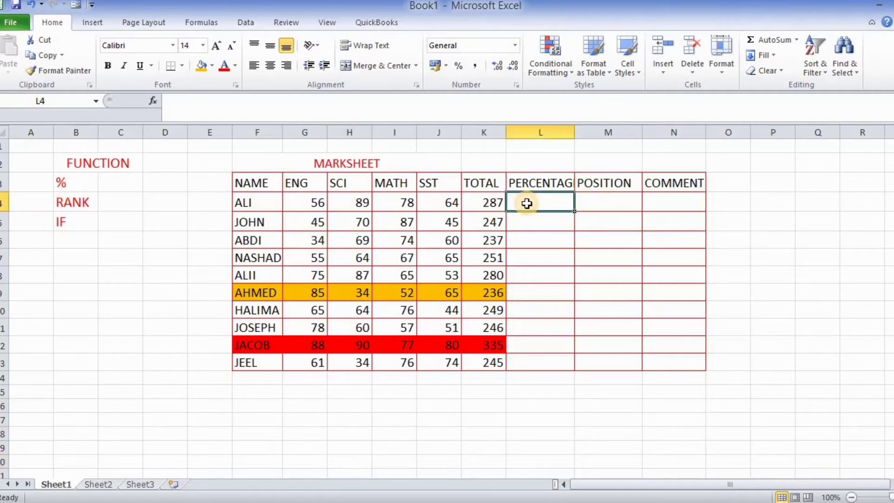
type("=")
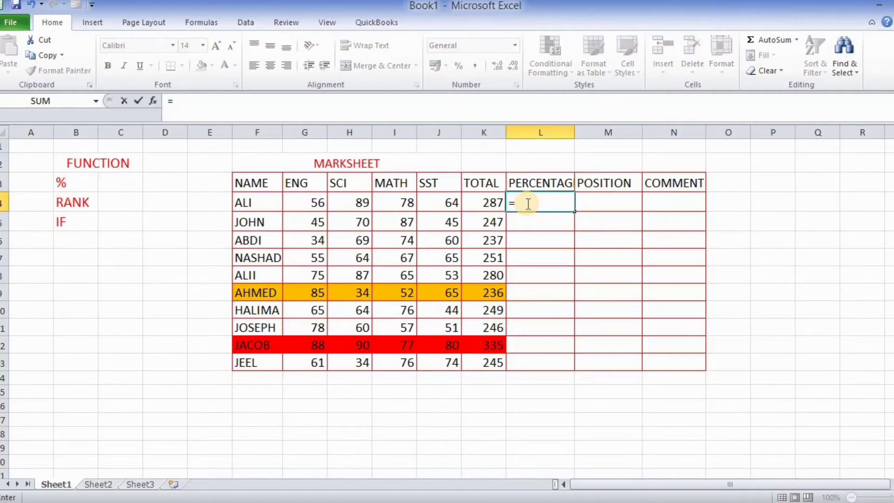
left_click(494, 205)
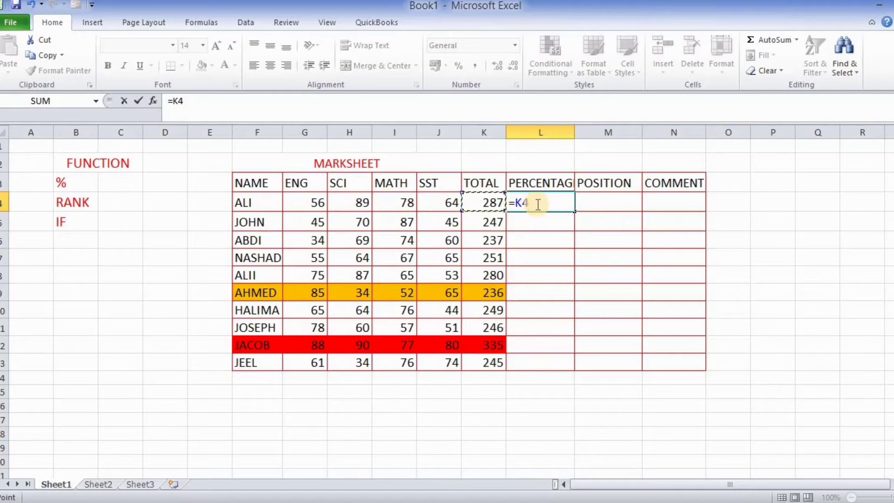
type("/400*")
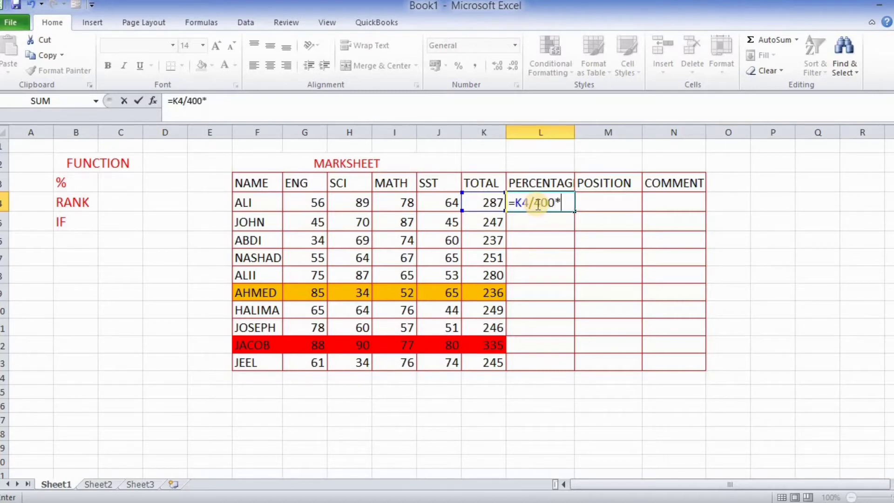
type("100")
key("Return")
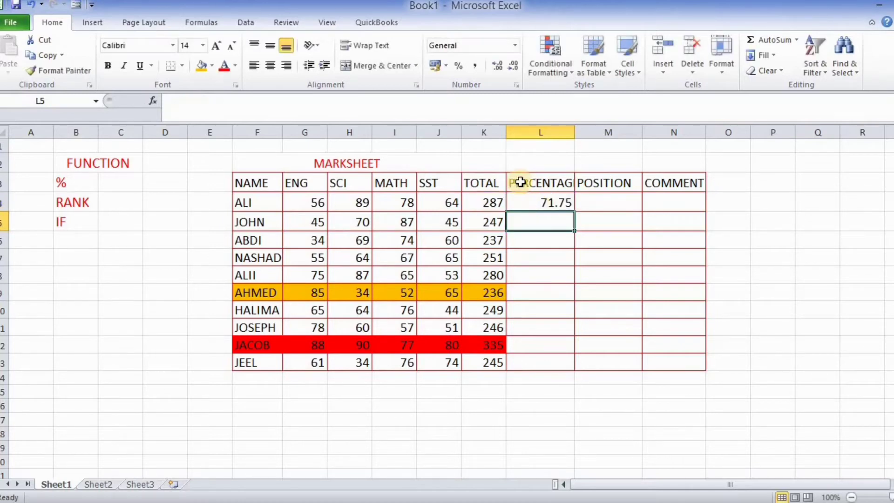
Fill the percentage formula from L4 down to L13 for all the other students.
left_click(551, 203)
left_click_drag(573, 212, 565, 362)
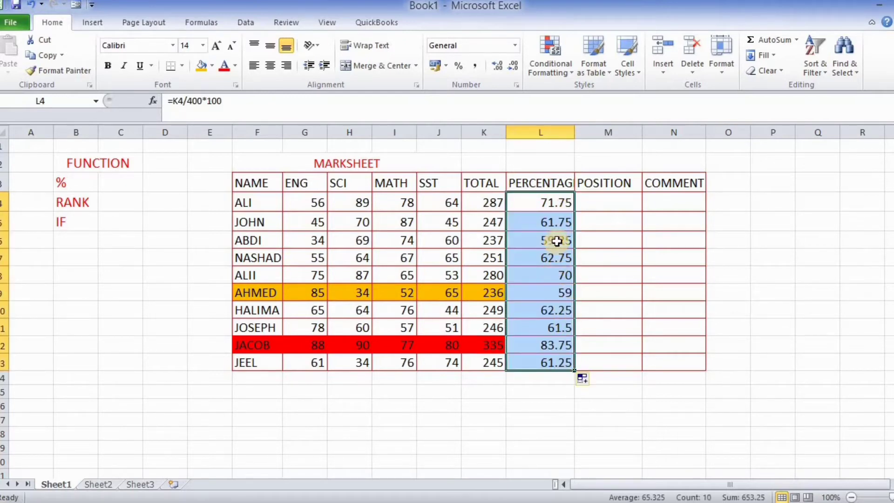
left_click(599, 199)
left_click(550, 200)
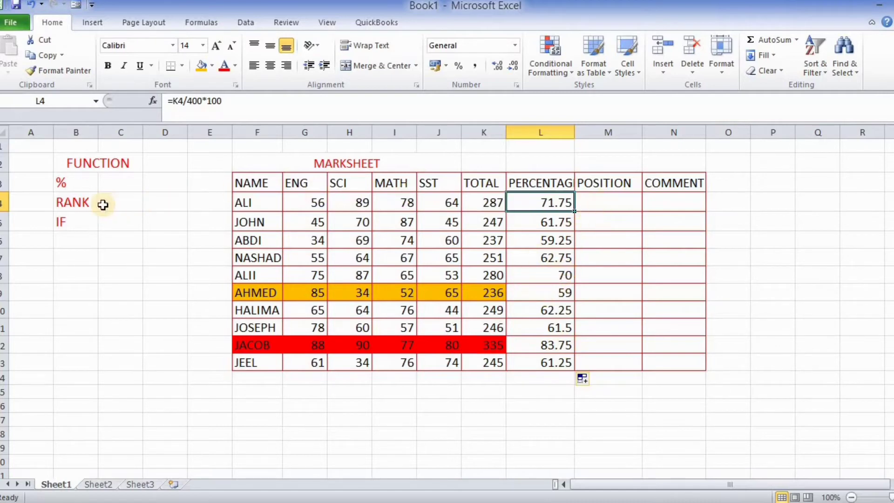
double_click(83, 202)
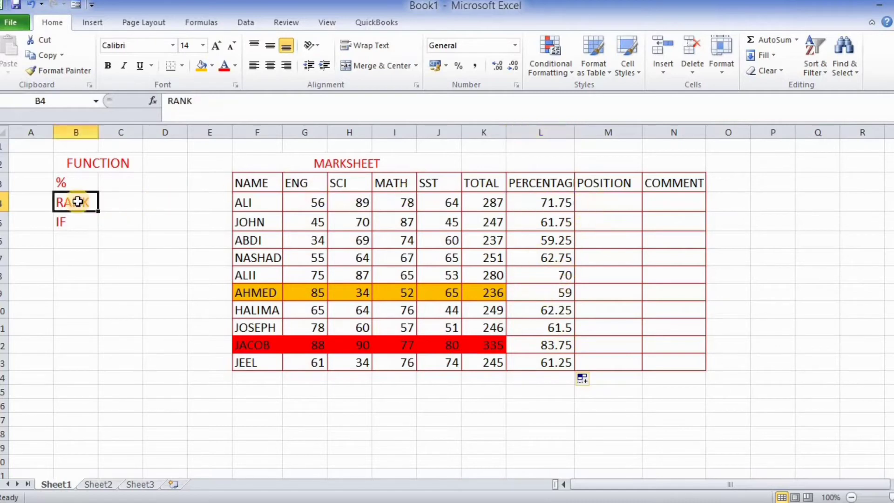
left_click(600, 202)
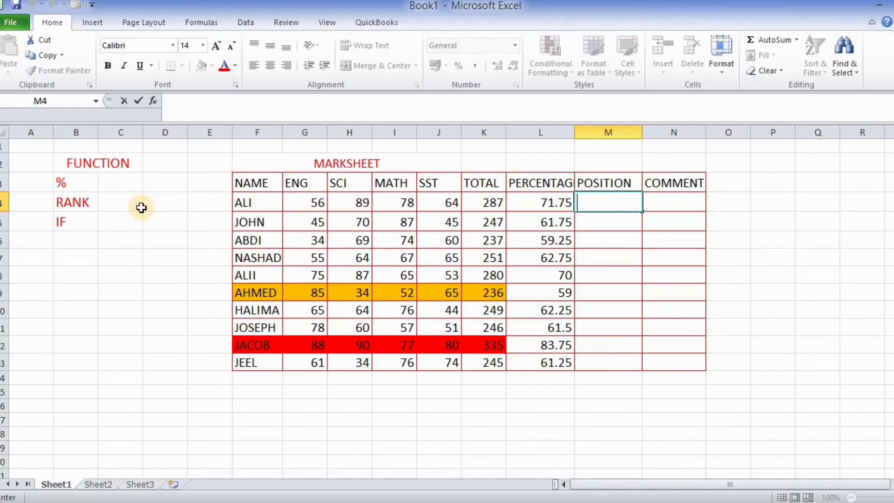
left_click(75, 203)
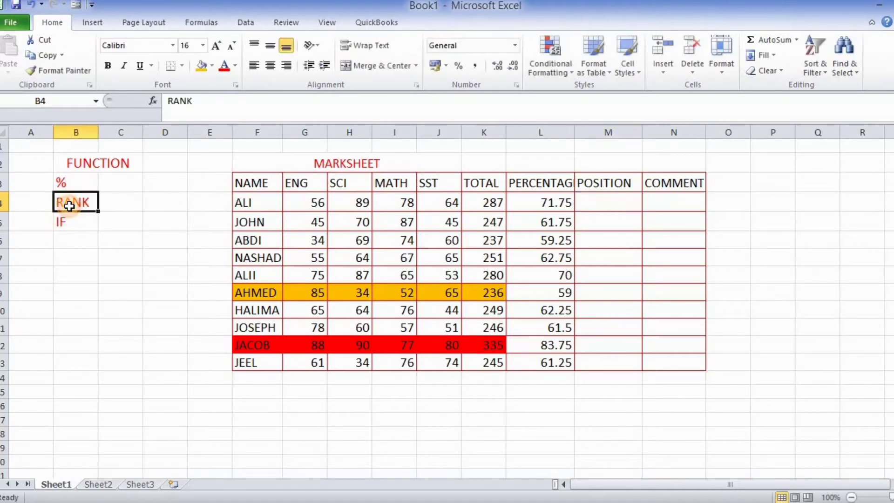
Begin a RANK formula in M4 with L4 as the number and L4:L13 as the reference range.
left_click(590, 205)
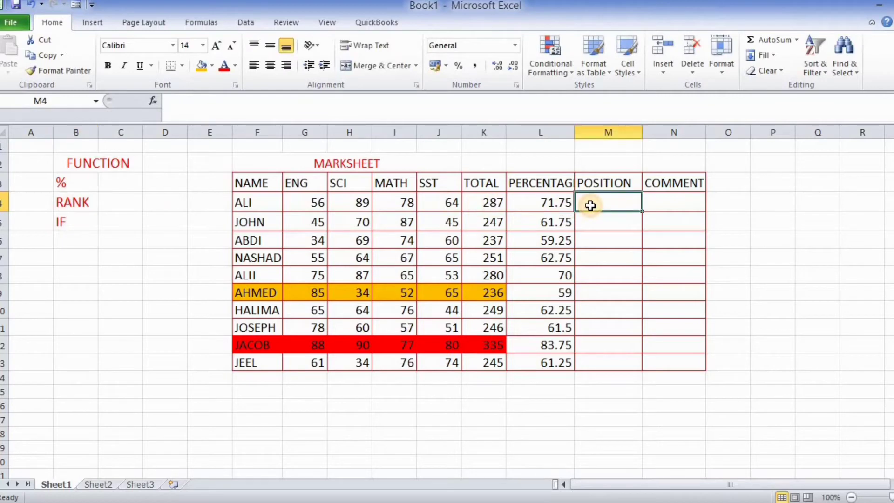
type("=")
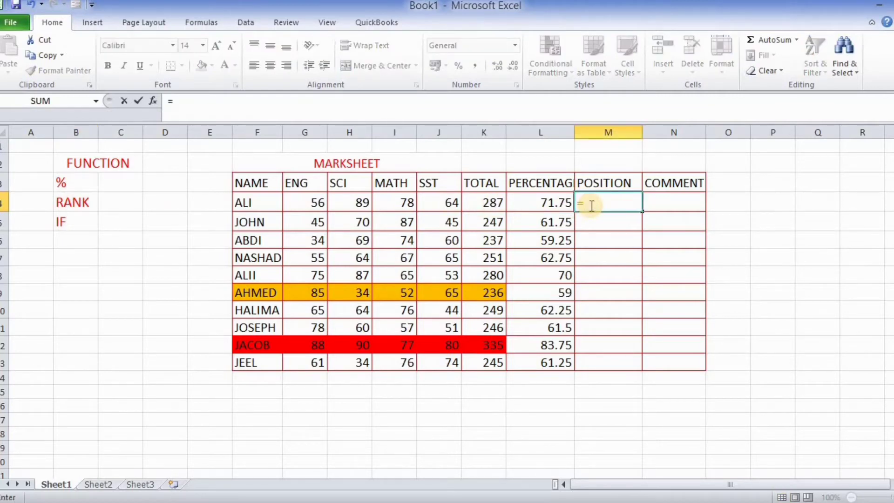
type("RAM")
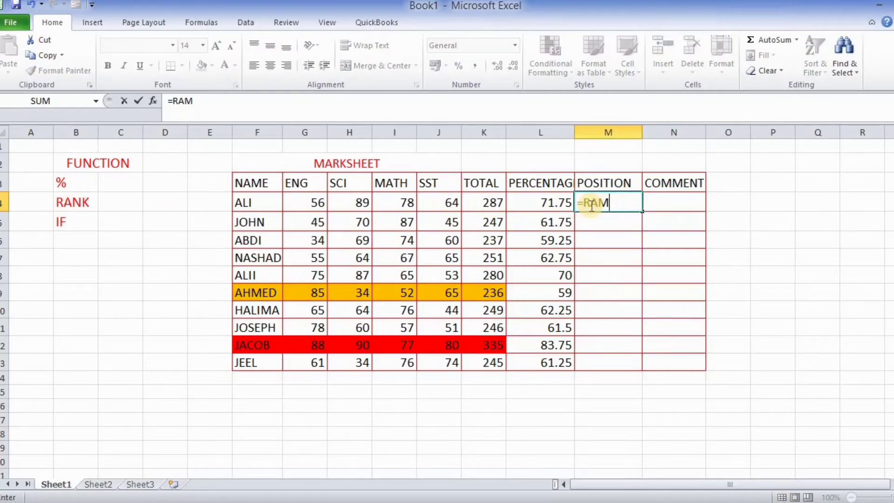
key("BackSpace")
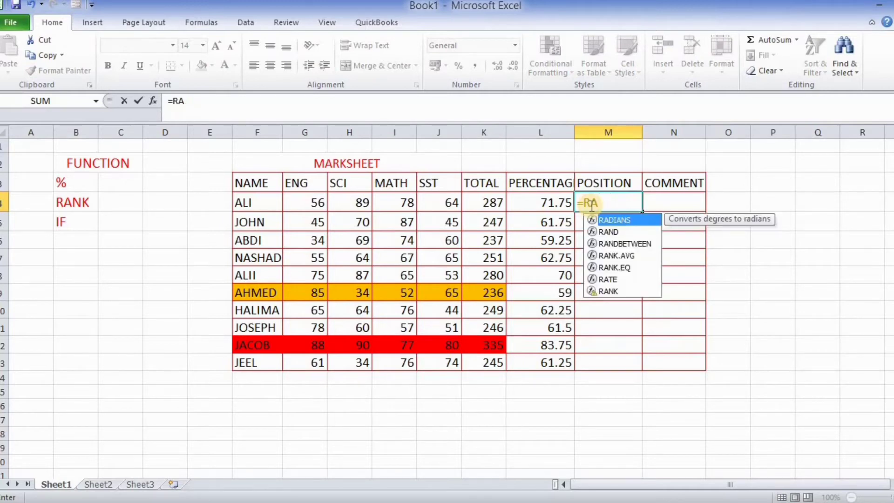
type("NK")
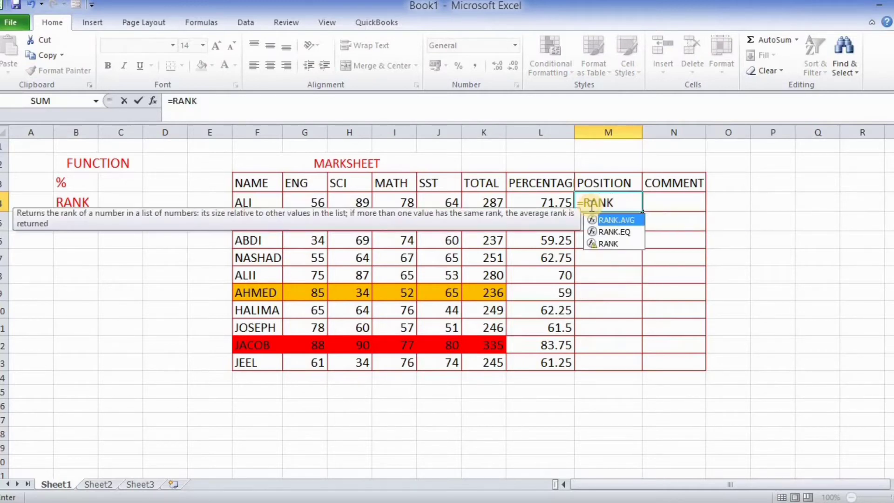
type("(")
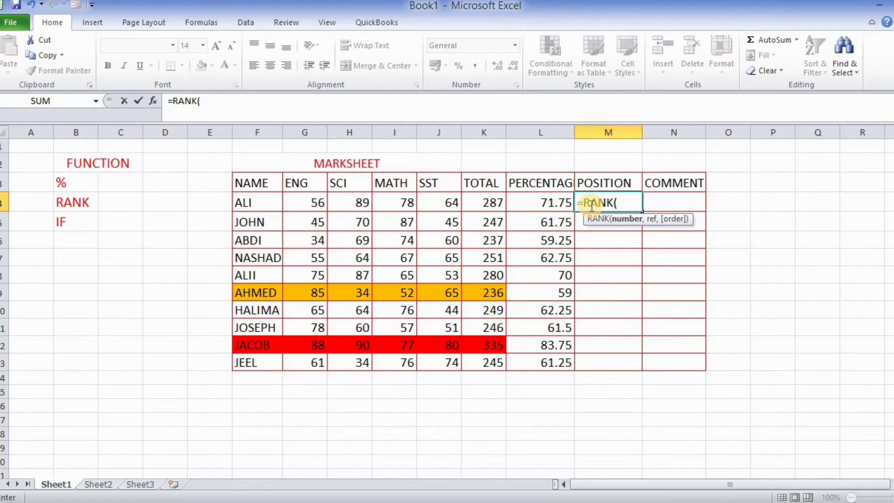
left_click(550, 198)
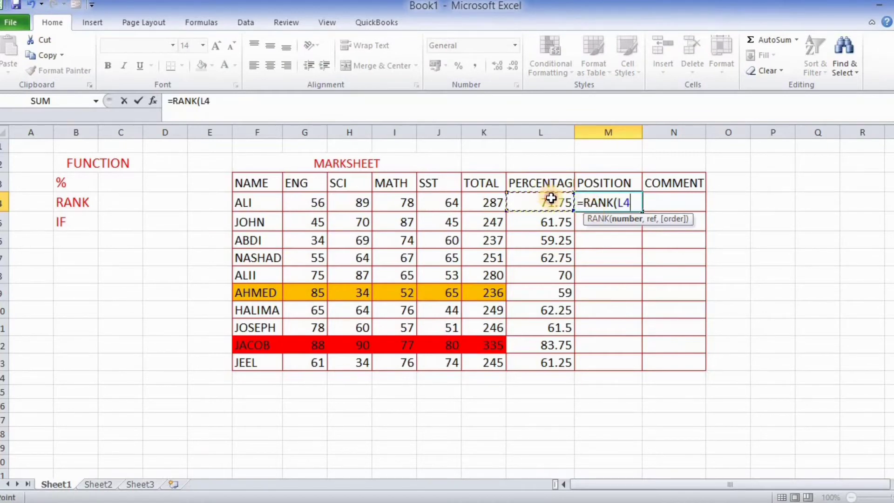
type(",")
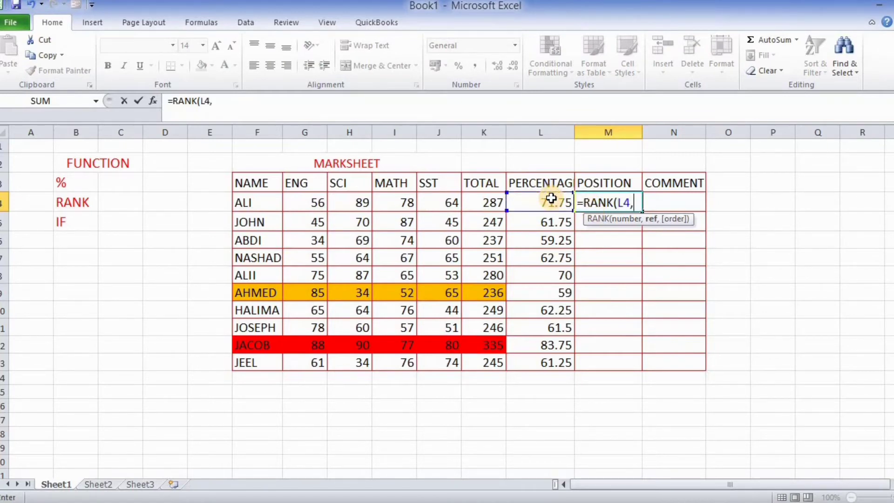
left_click_drag(552, 198, 564, 359)
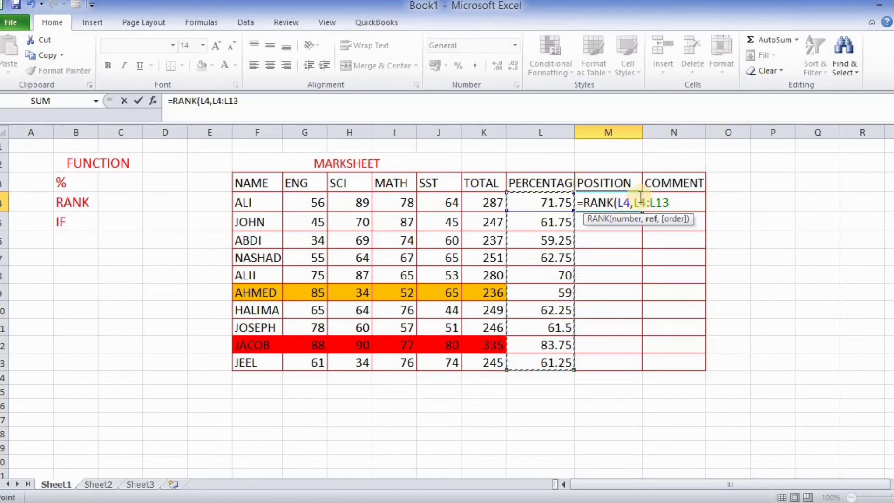
Make the RANK formula's reference range absolute as $L$4:$L$13.
left_click(633, 203)
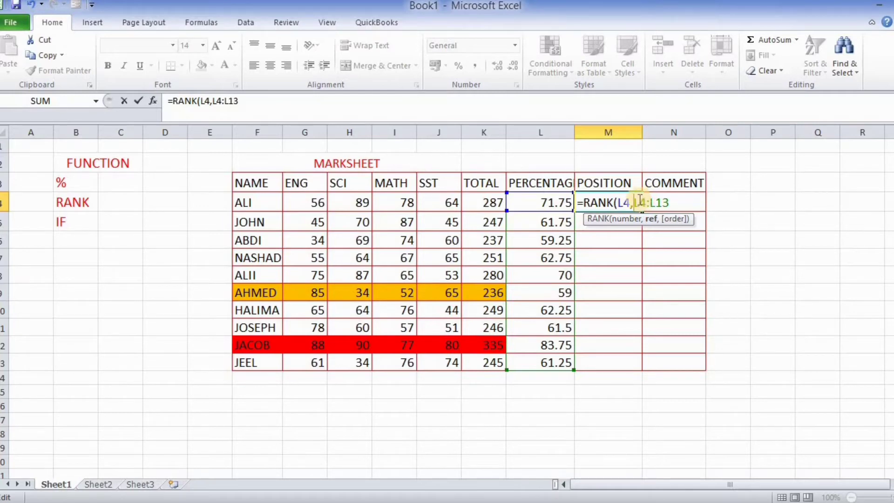
type("$")
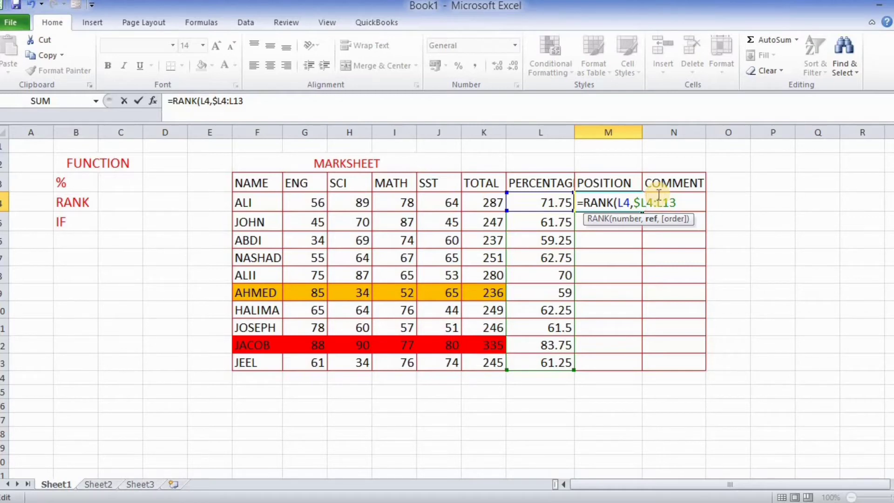
type("%")
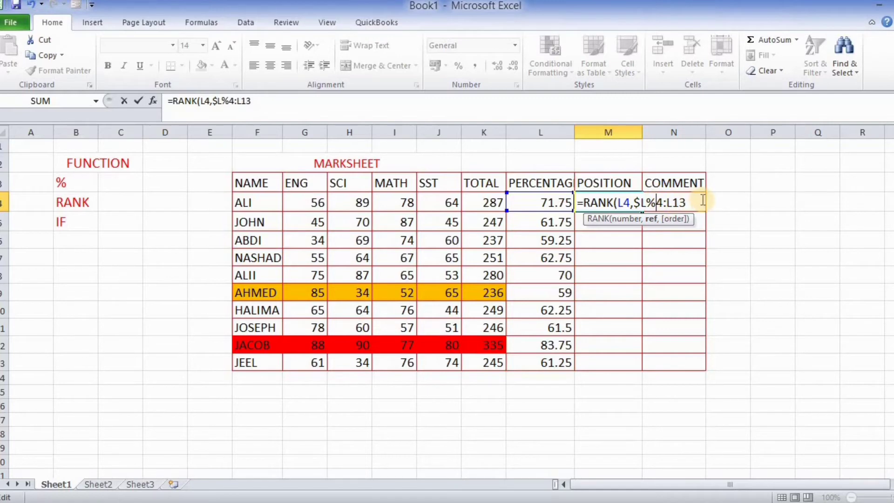
key("BackSpace")
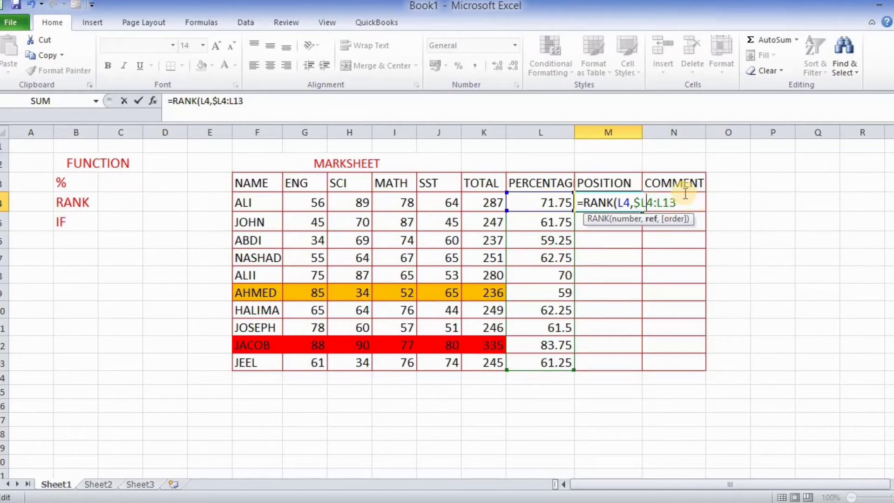
type("$")
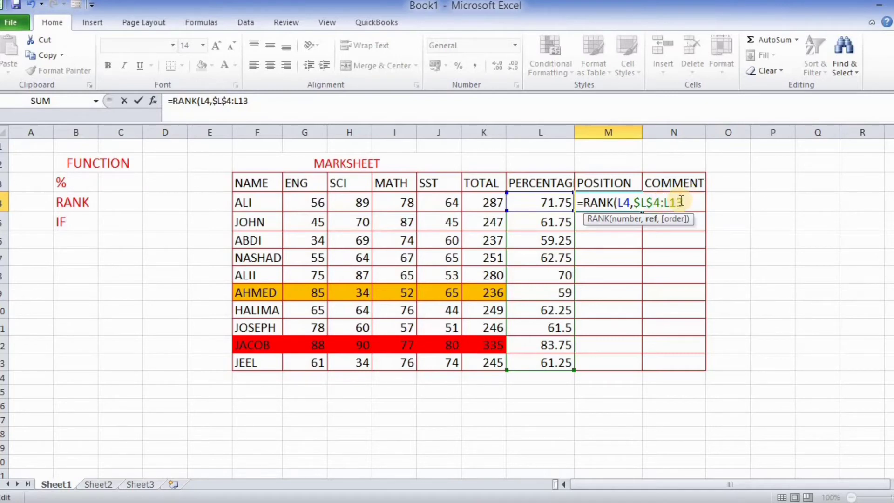
left_click(665, 202)
type("$")
left_click(676, 203)
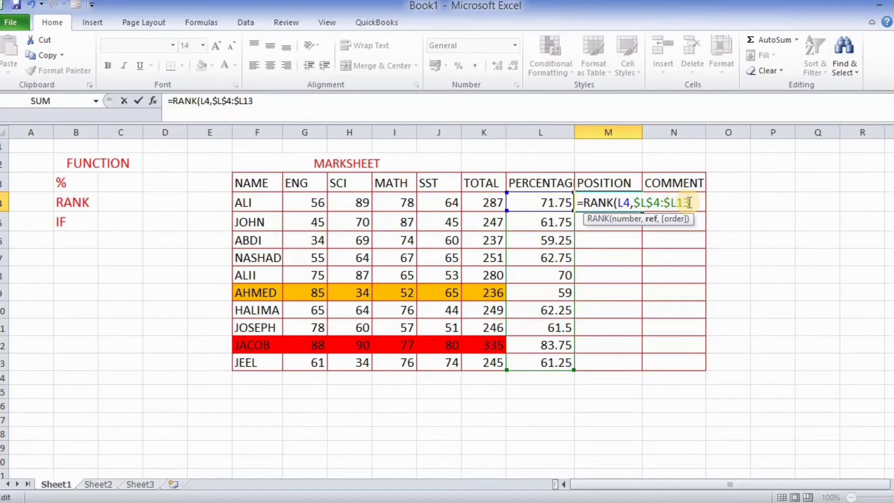
type("%")
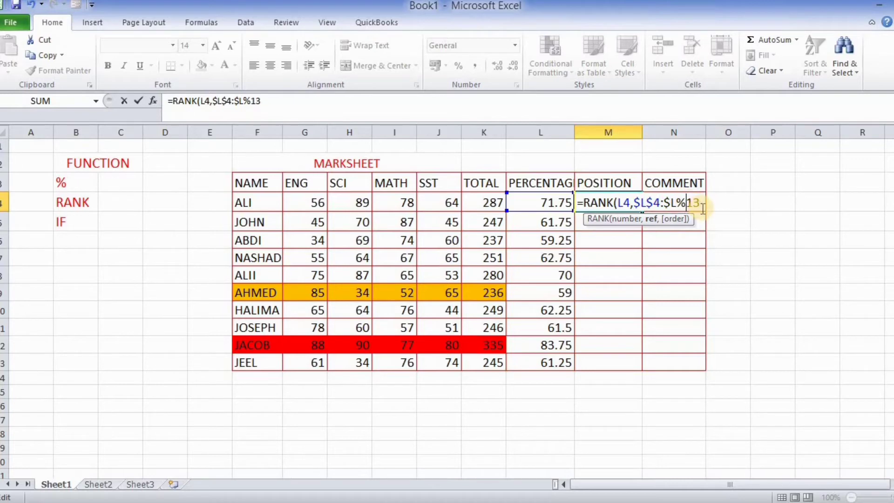
key("BackSpace")
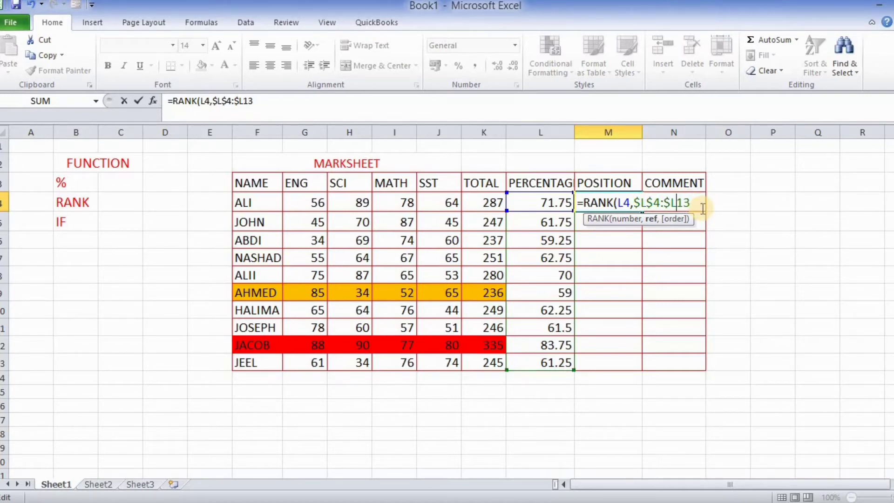
type("$")
Complete the RANK formula in M4 with 0 for descending order, giving =RANK(L4,$L$4:$L$13,0).
left_click(266, 100)
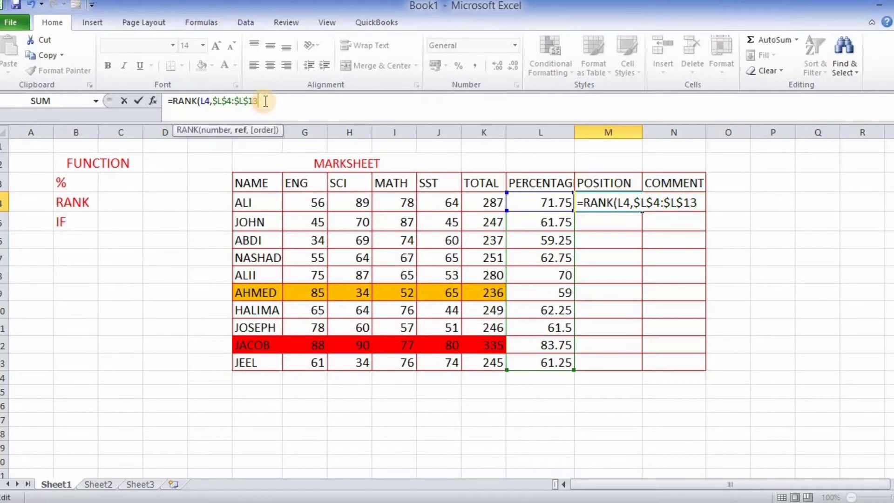
type(",")
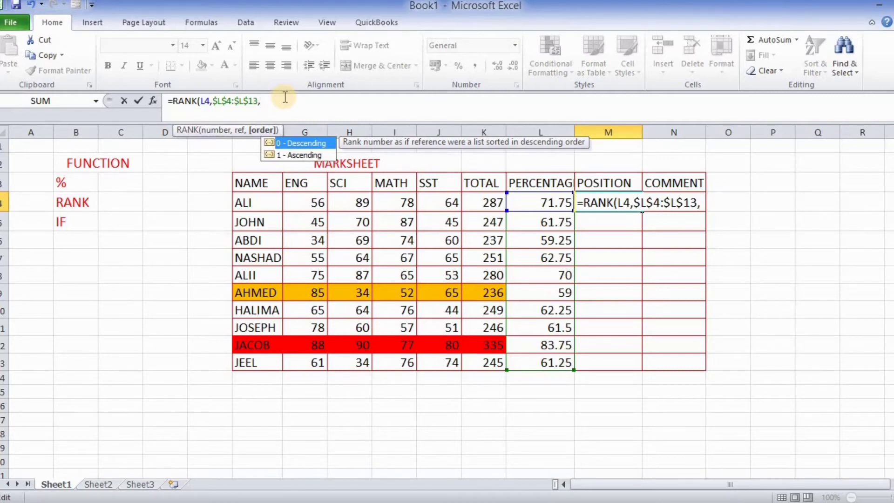
type("0)")
key("Return")
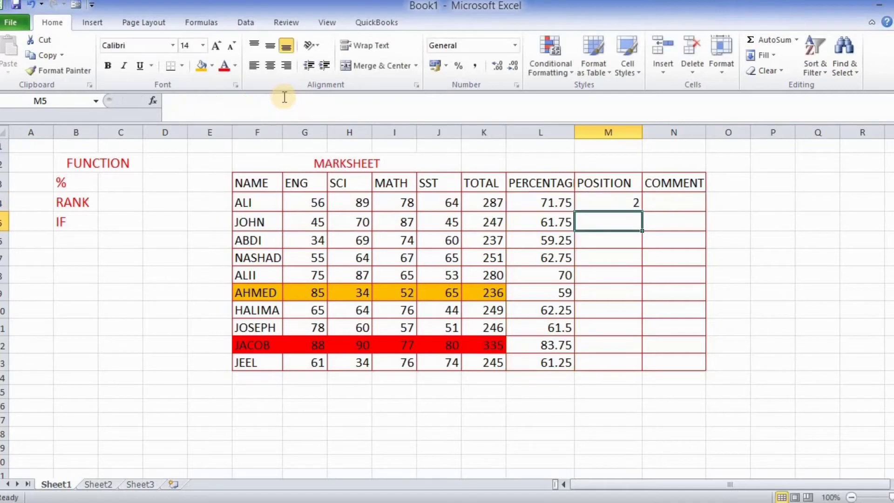
Fill the RANK formula from M4 down to M13 to give every student a position.
left_click(613, 201)
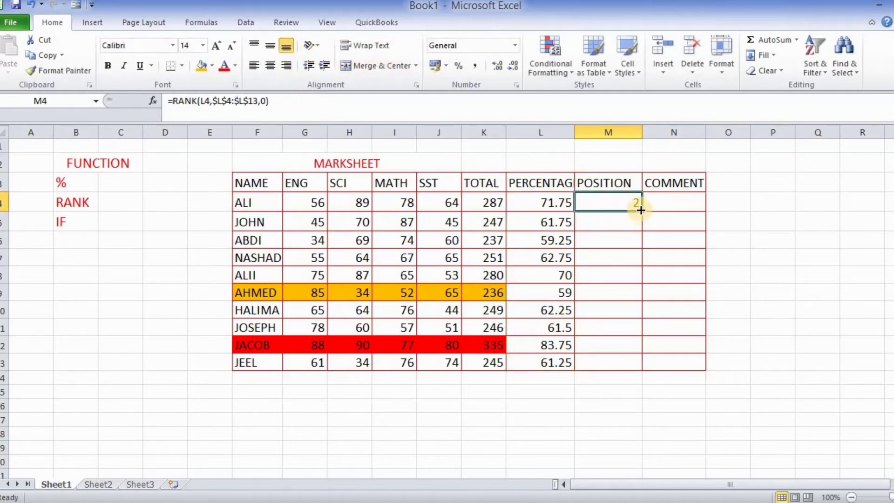
left_click_drag(642, 211, 637, 357)
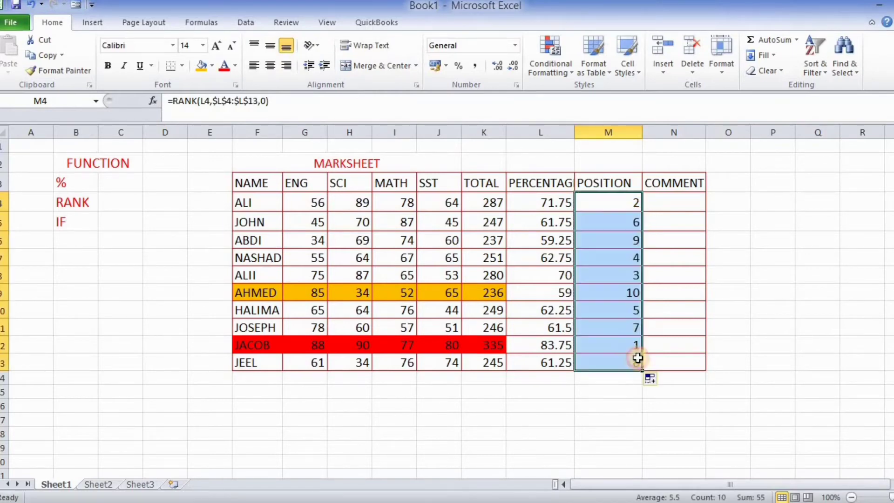
left_click(613, 205)
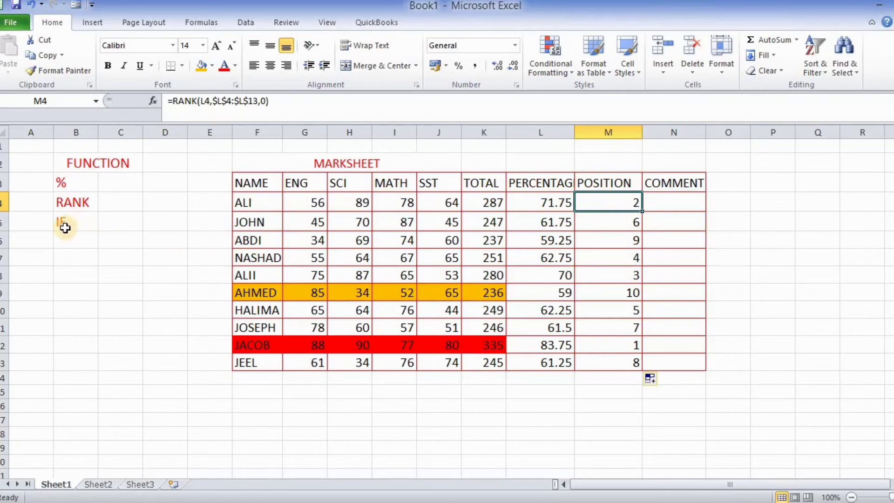
left_click(663, 202)
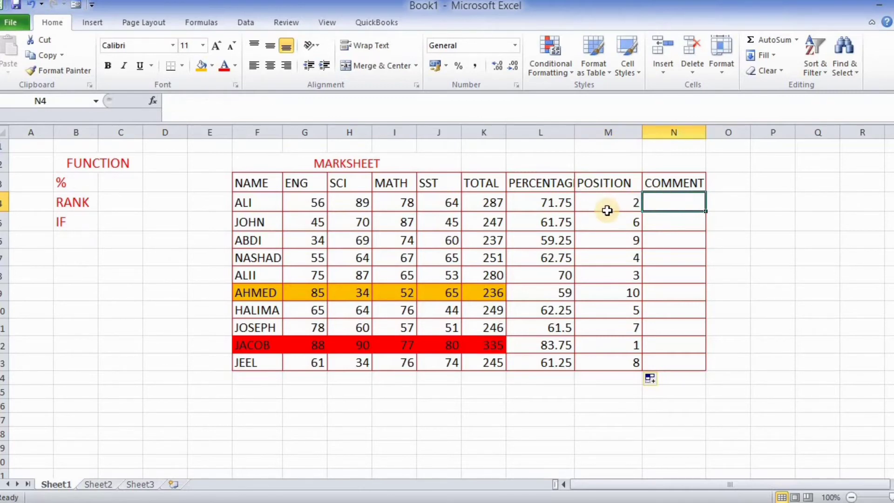
type("=IF")
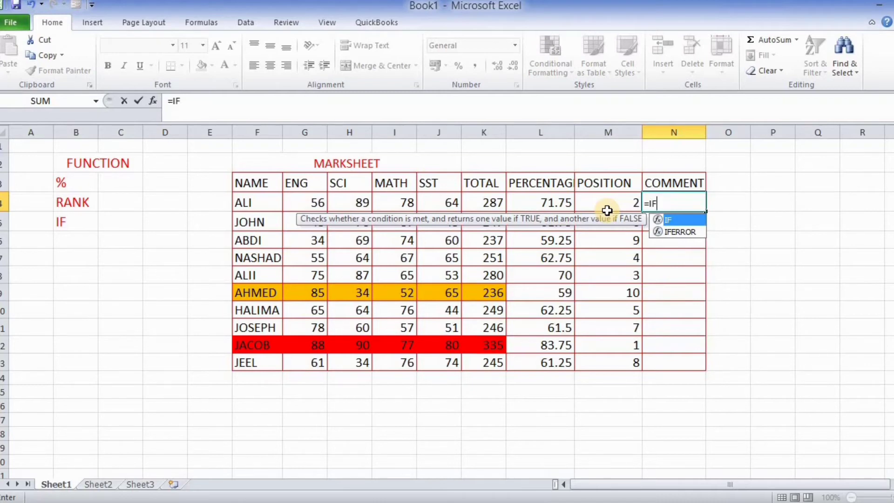
type("(")
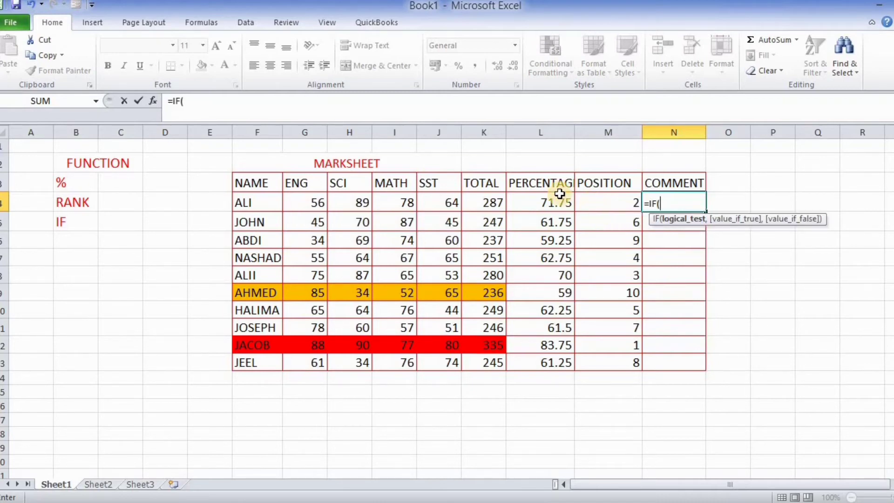
left_click(636, 203)
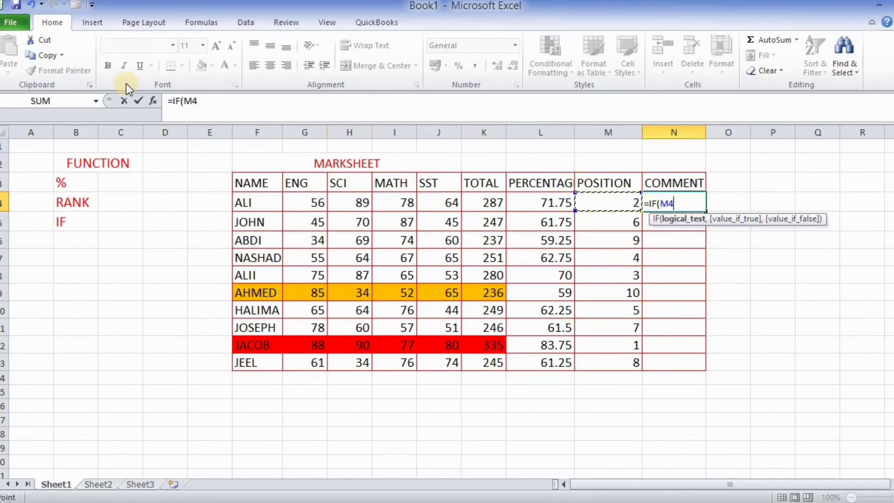
left_click(686, 201)
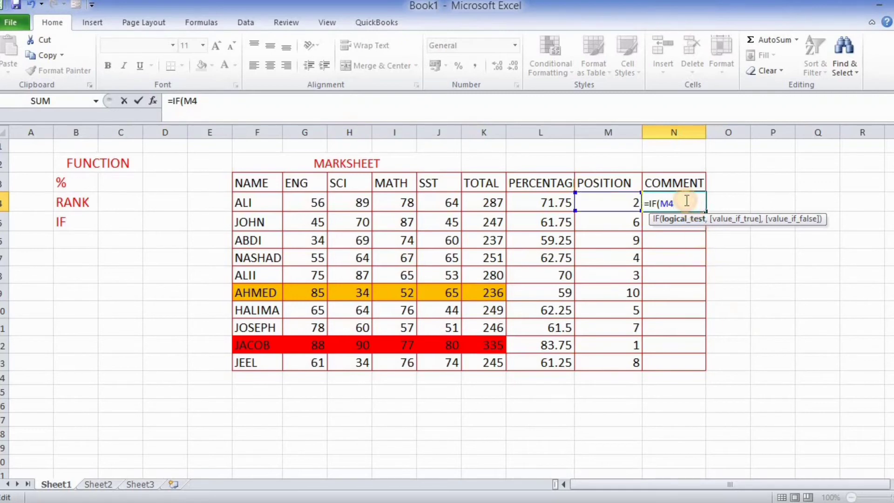
key("BackSpace")
key("Escape")
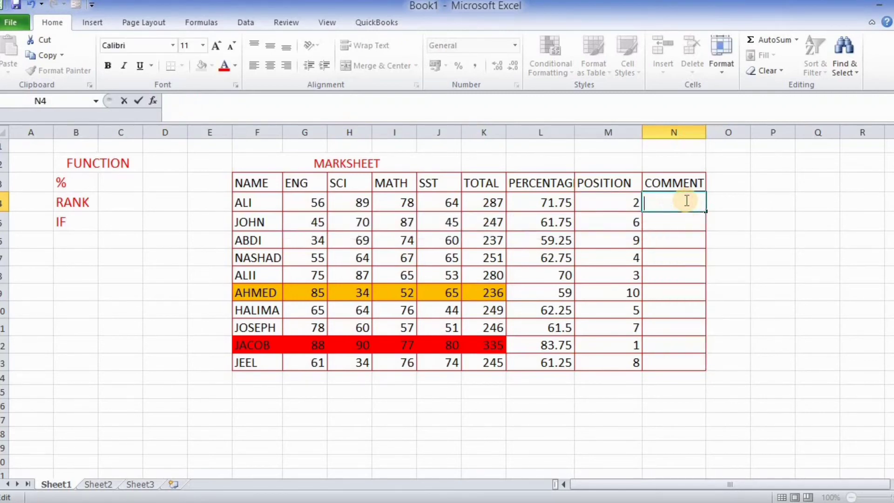
Begin an IF formula in N4 with the logical test L4>=50.
double_click(645, 195)
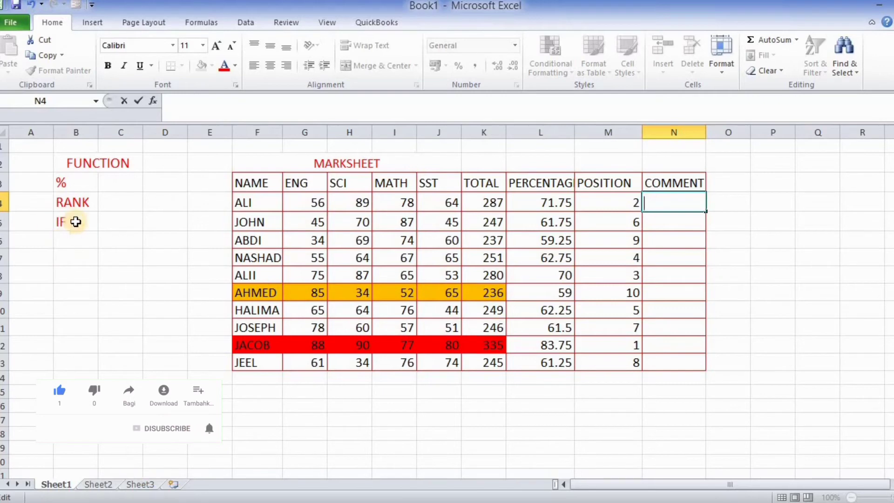
type("=")
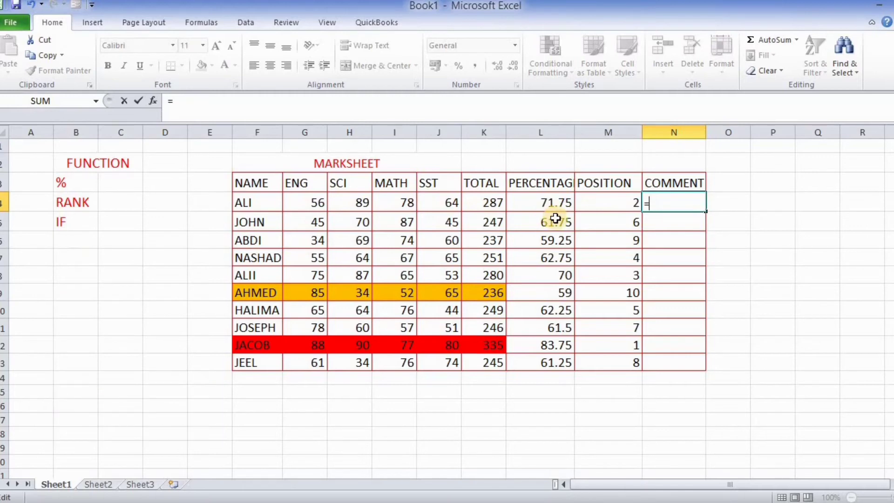
type("IF")
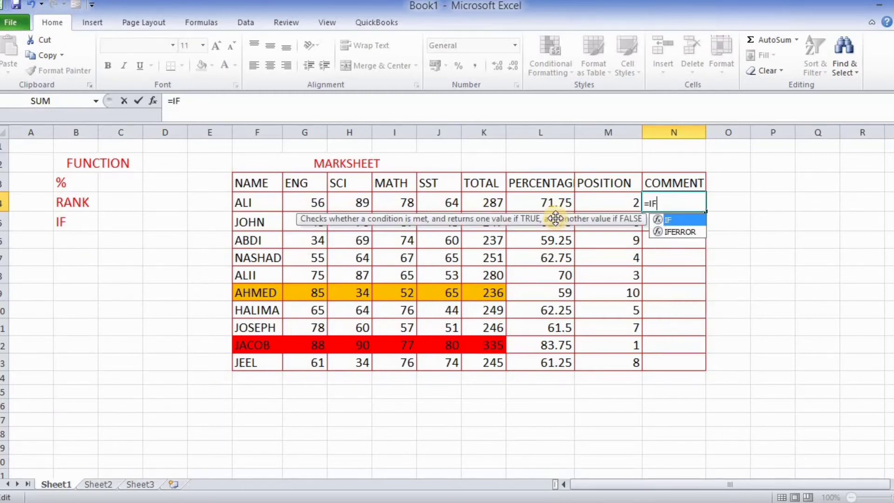
type("(")
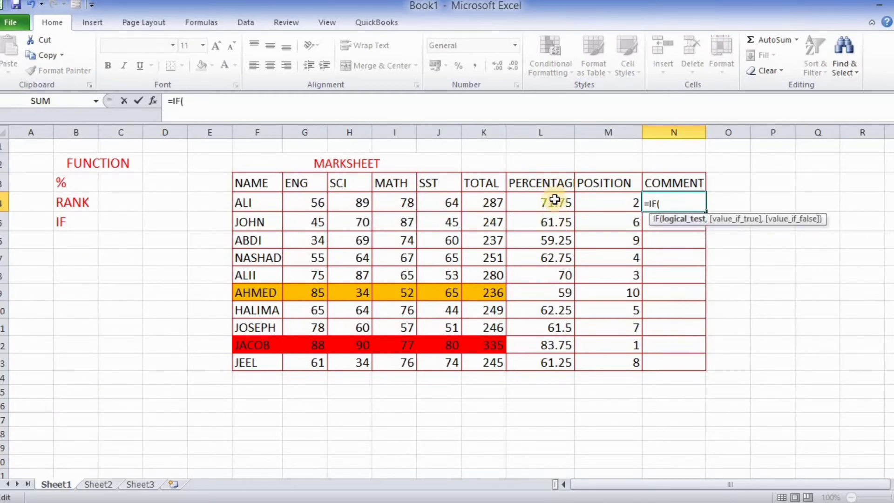
left_click(559, 206)
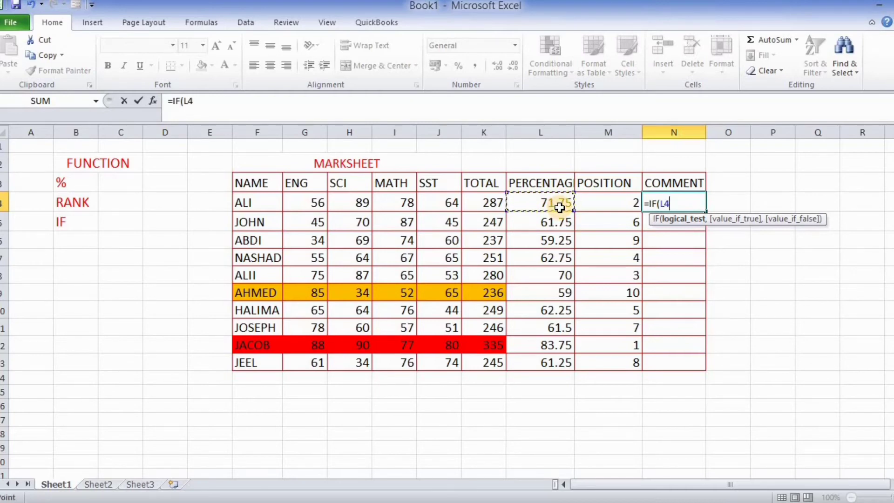
type(">+")
key("BackSpace")
type("=")
type("50,")
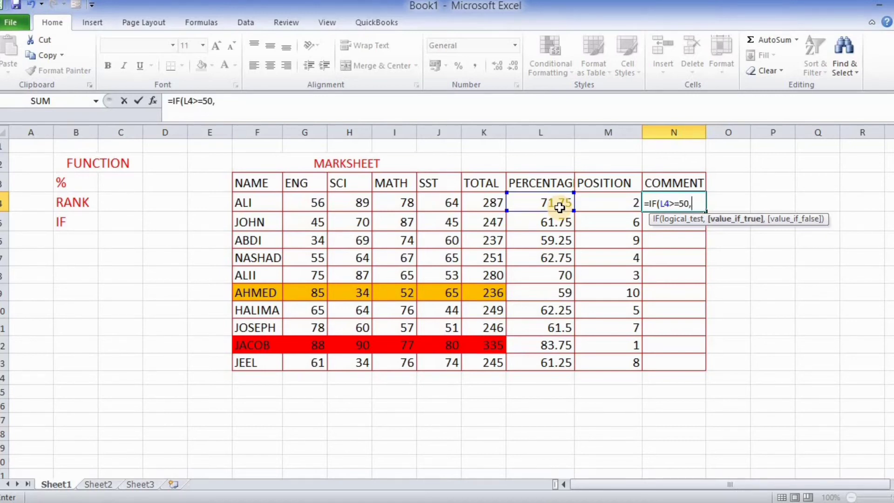
Complete the IF formula in N4 with "PASS" if true and "FAIL" if false, giving =IF(L4>=50,"PASS","FAIL").
type("\"PASS\"")
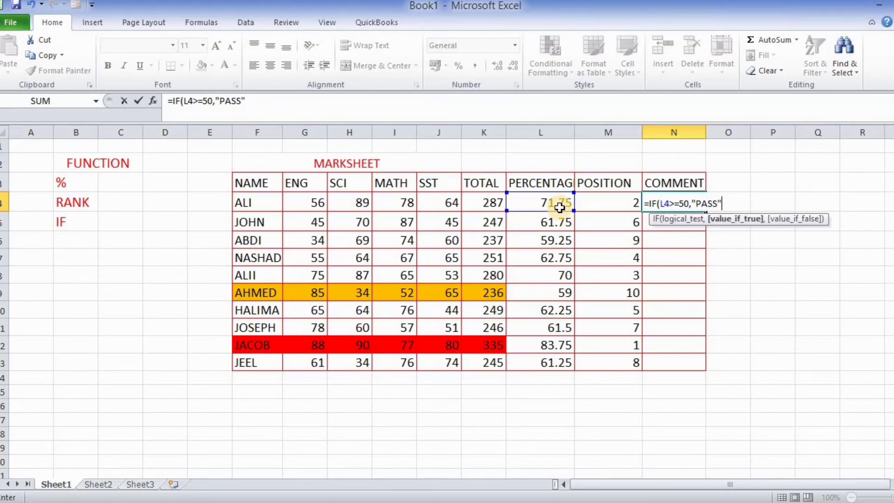
type(",")
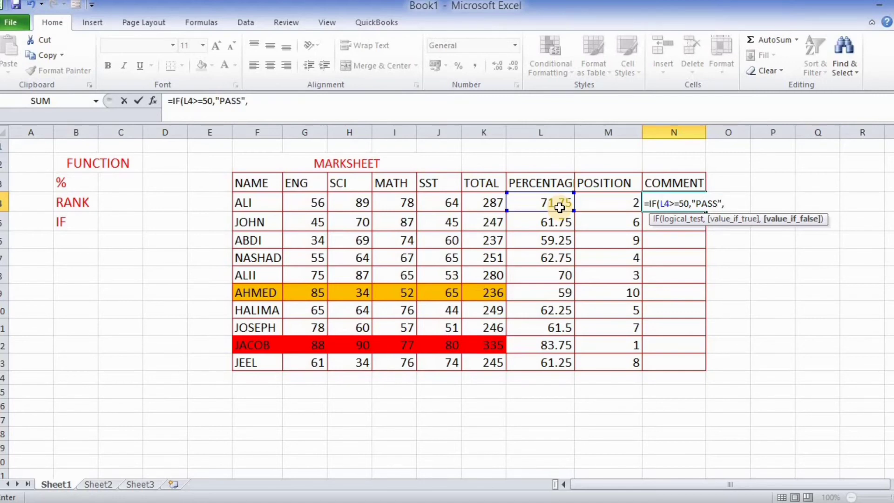
type("\"FAIL\")")
key("Return")
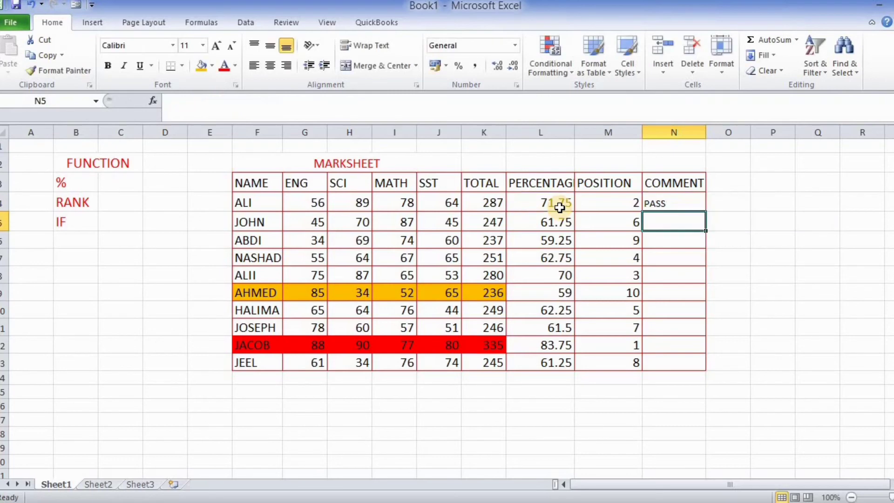
Fill the pass-mark 50 IF formula from N4 down to N13.
left_click(674, 202)
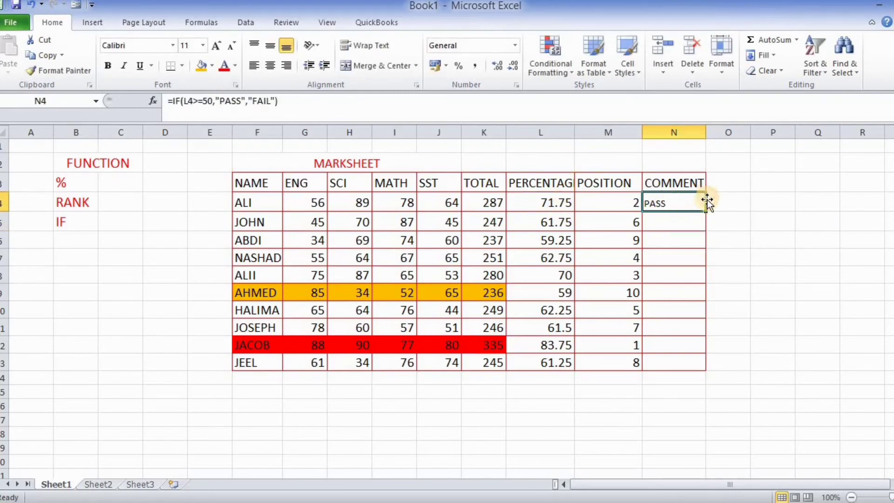
left_click(703, 210)
left_click_drag(706, 210, 705, 367)
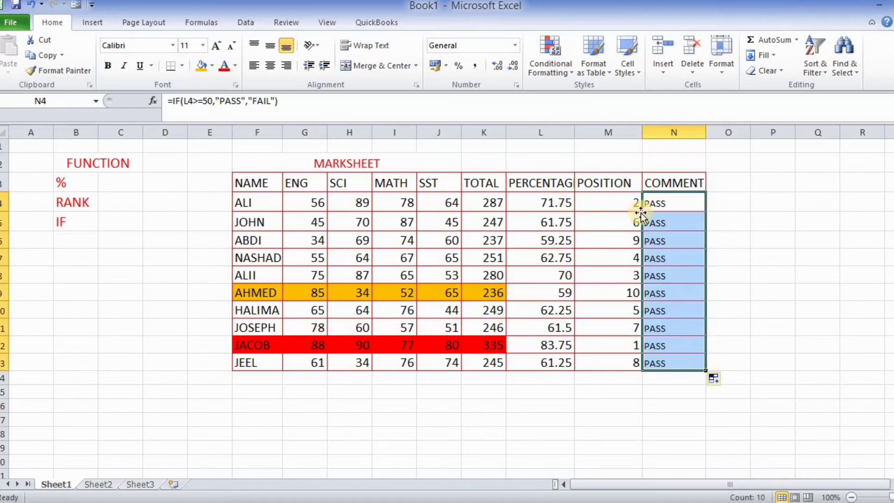
Clear the contents of the COMMENT cells N4:N13.
left_click(674, 204)
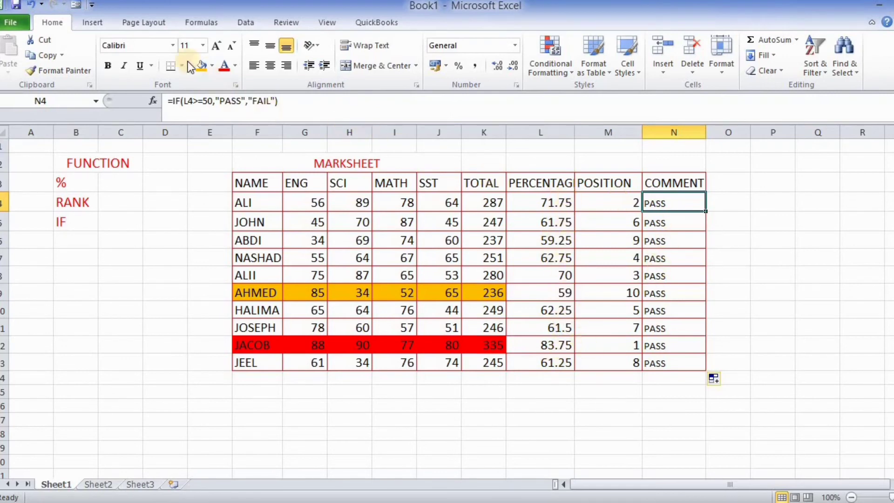
left_click_drag(676, 203, 669, 360)
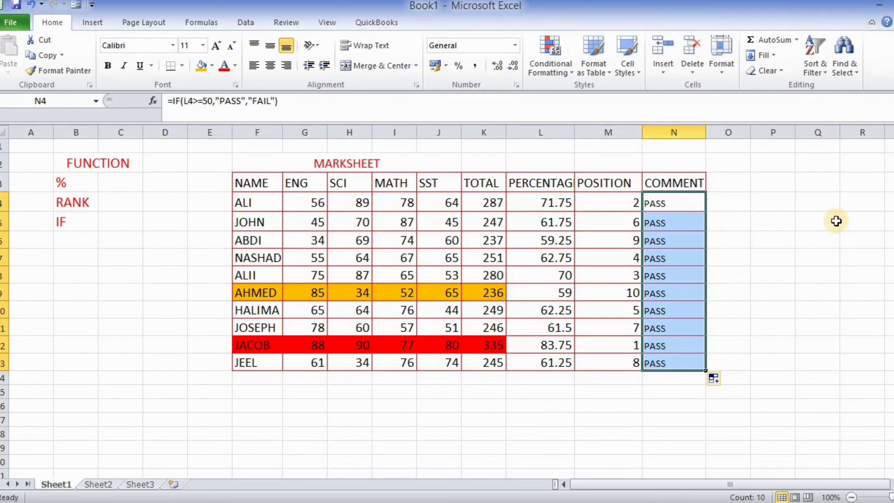
key("Delete")
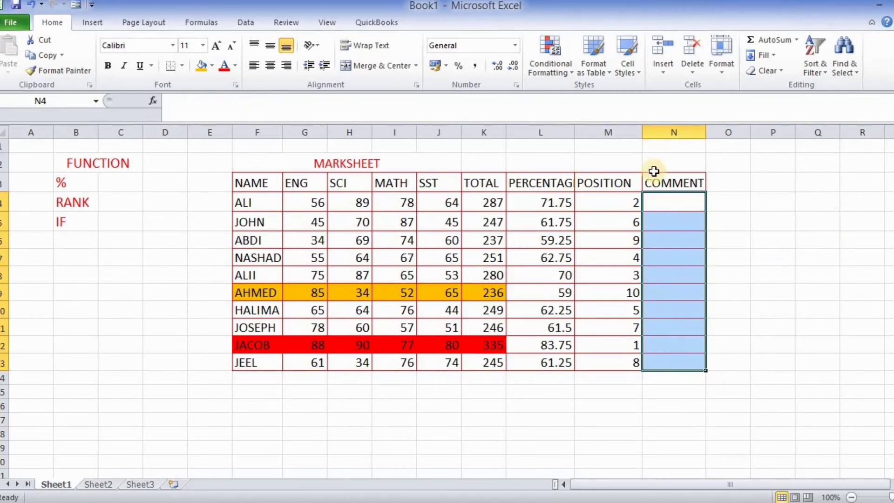
Begin a new IF formula in N4 with the logical test L4>=65.
left_click(660, 201)
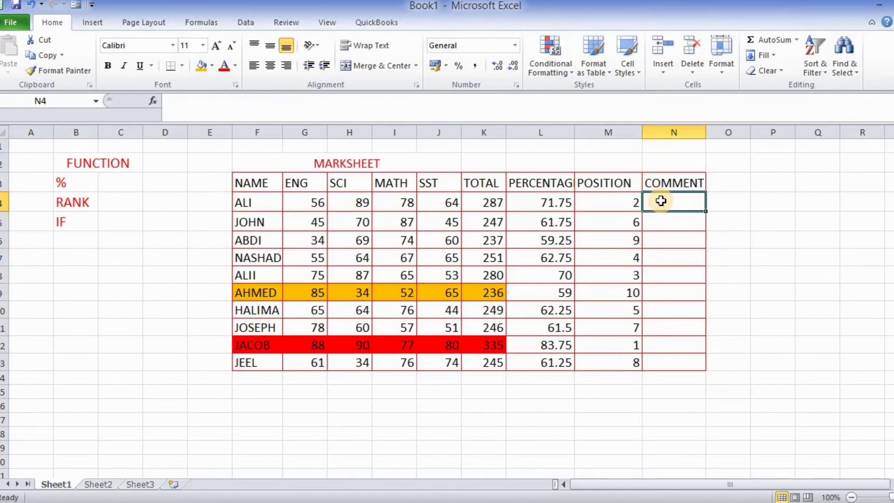
type("=")
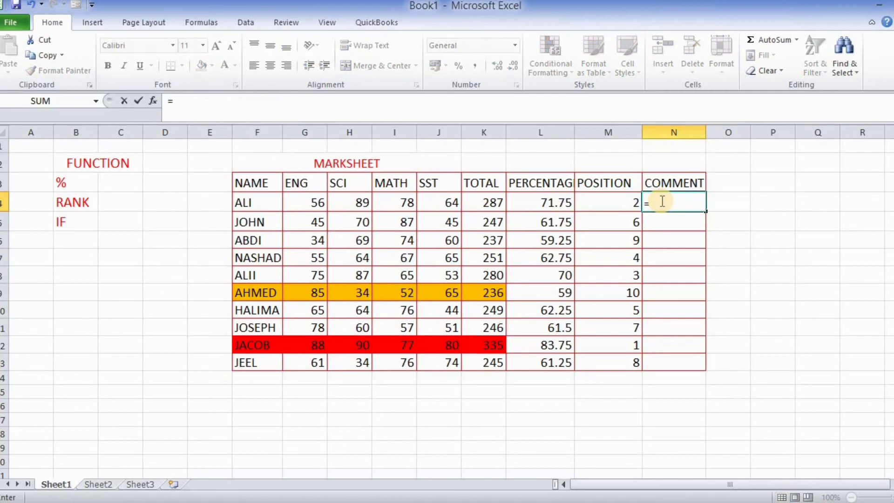
type("I")
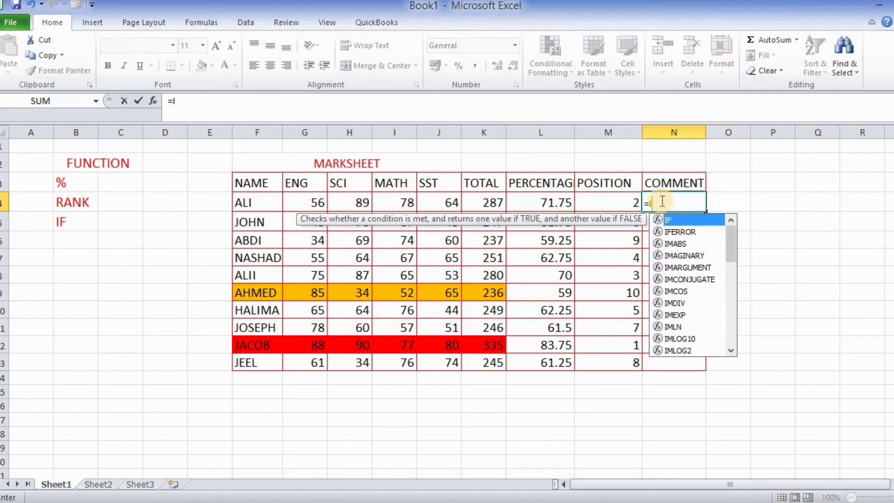
type("F")
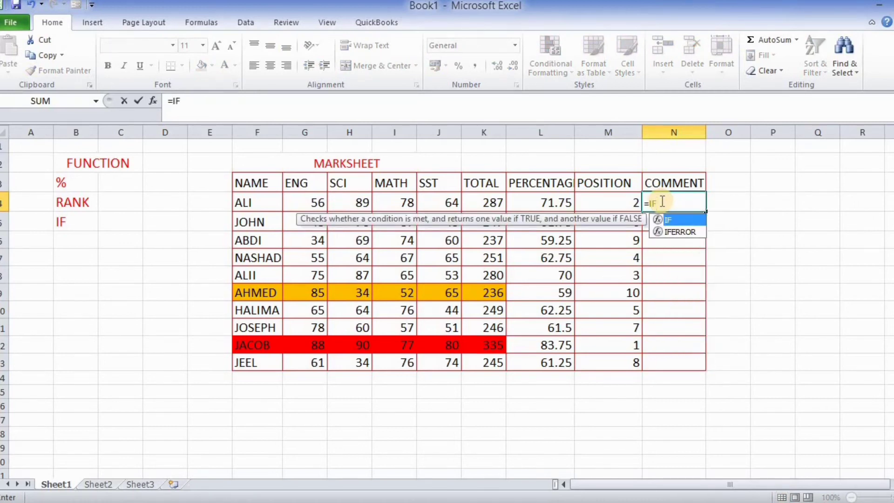
type("(")
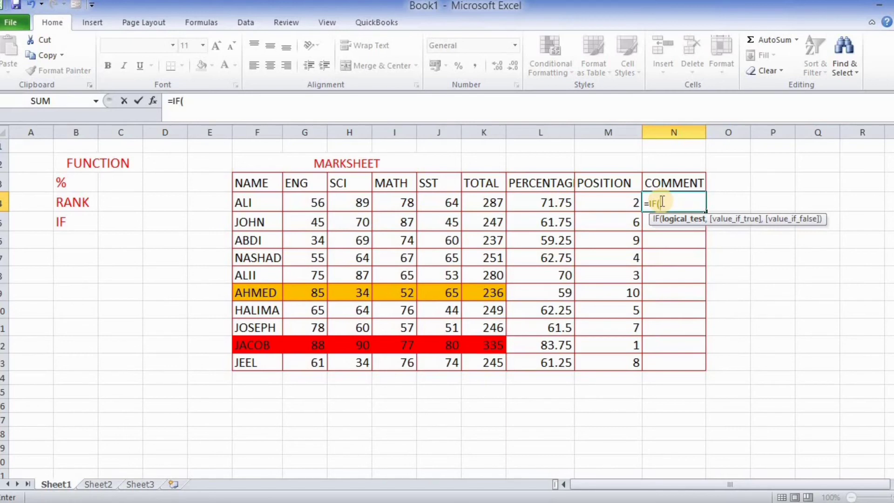
left_click(543, 204)
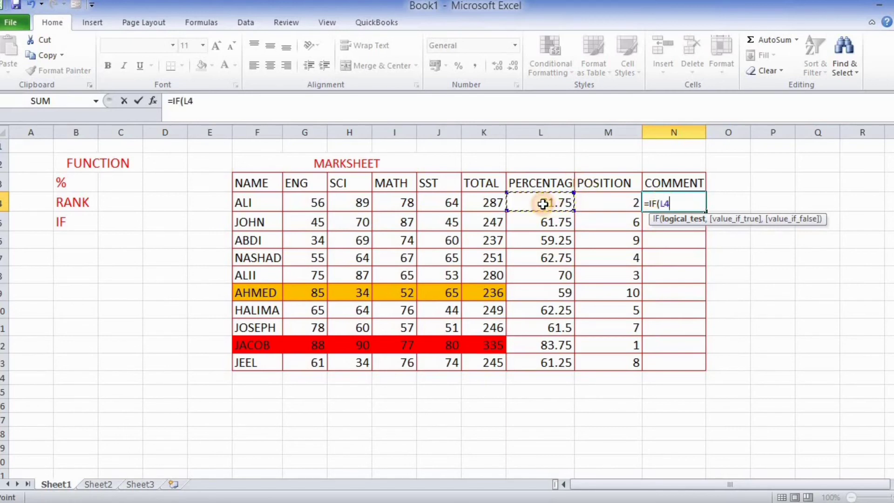
type(">=65")
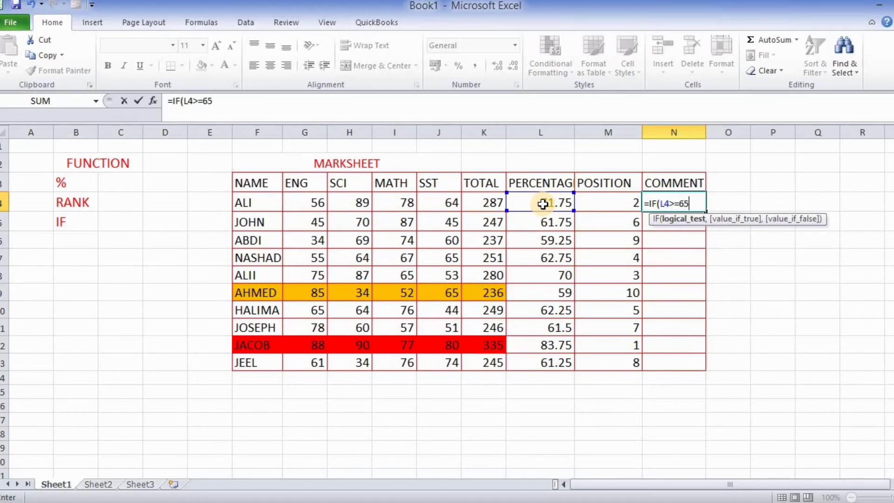
type(",")
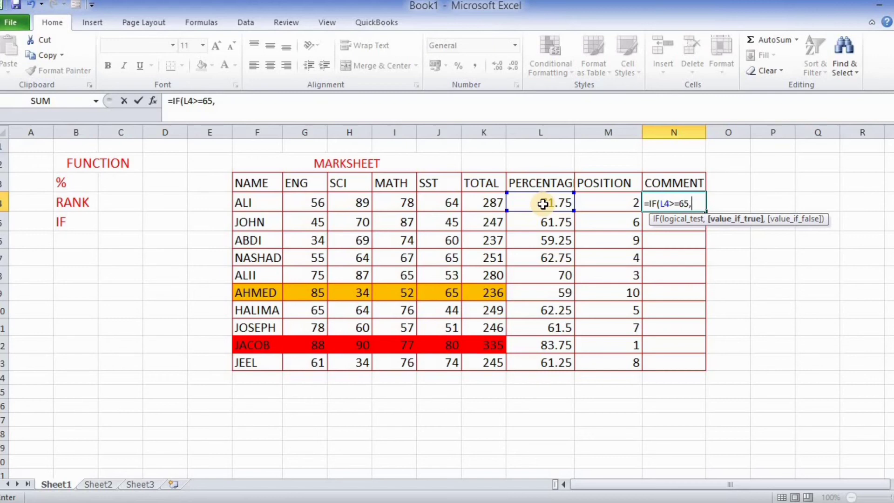
Complete the formula in N4 with "PASS" if true and "FAIL" if false, giving =IF(L4>=65,"PASS","FAIL").
type("\"PASS\"")
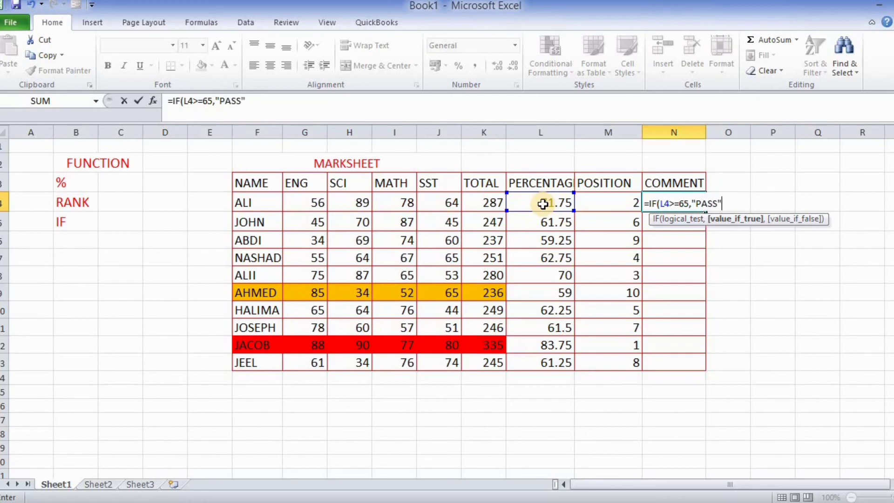
type(",")
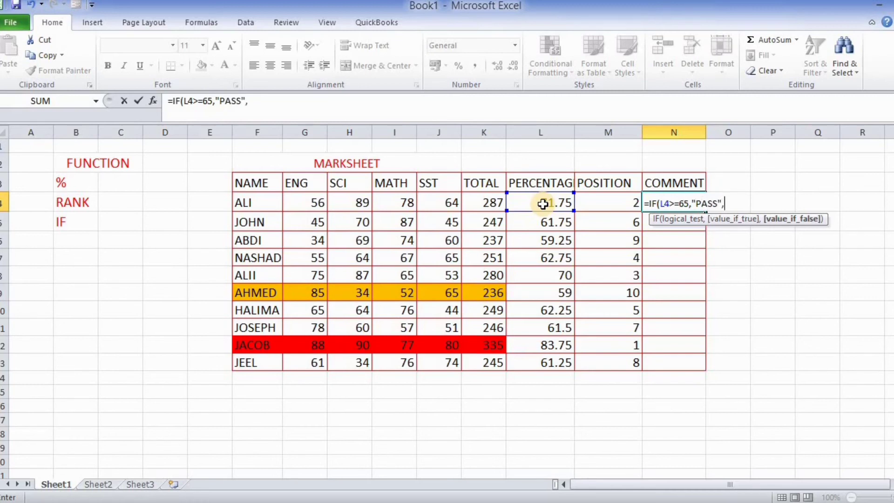
type("\"")
type("F")
key("BackSpace")
type("FAIL")
type("\")")
key("Return")
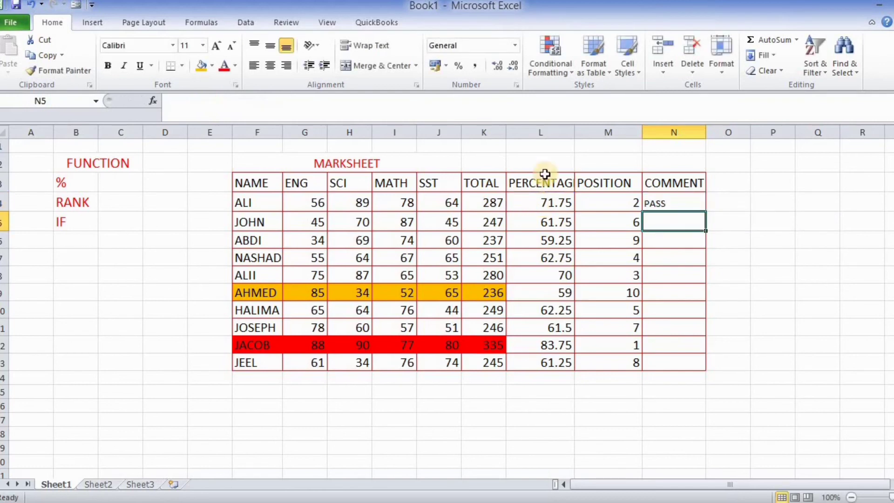
Fill the pass-mark 65 IF formula from N4 down to N13 to give every student a comment.
left_click(683, 201)
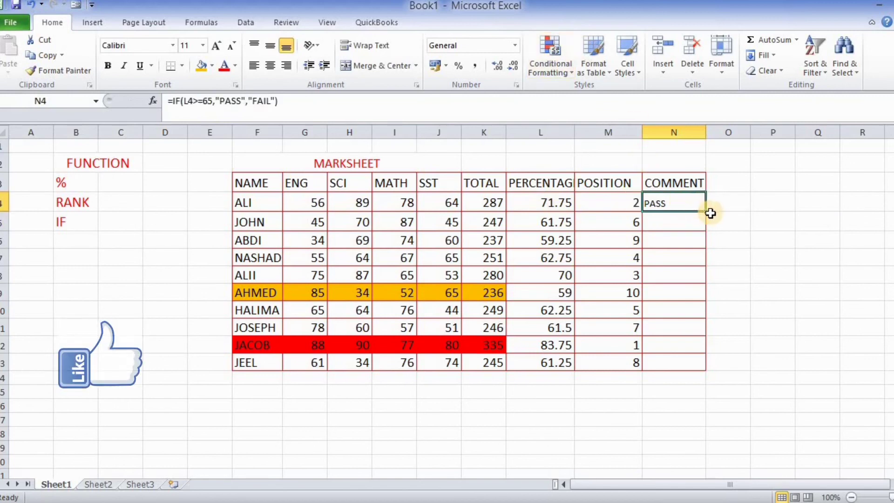
left_click_drag(705, 212, 690, 364)
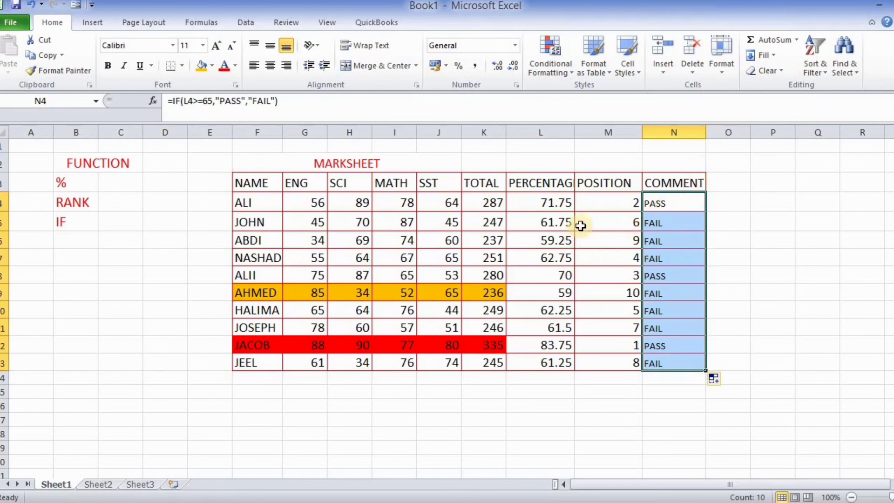
double_click(684, 203)
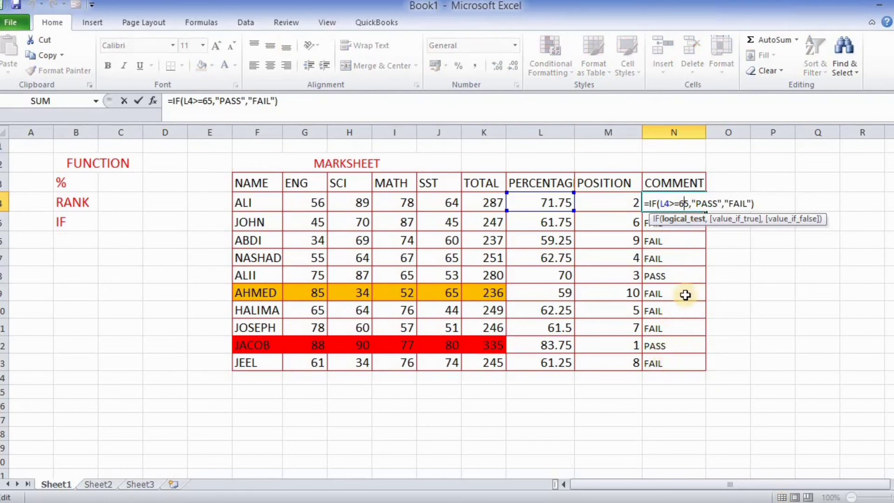
left_click(616, 225)
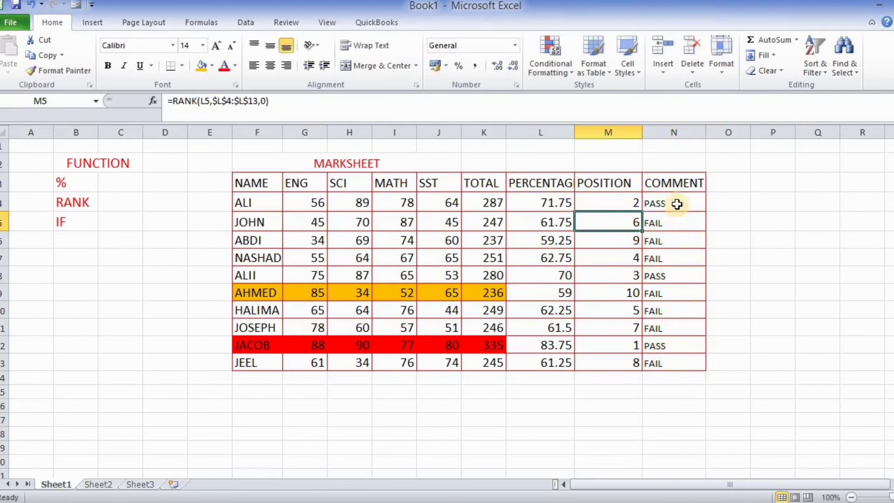
left_click(655, 438)
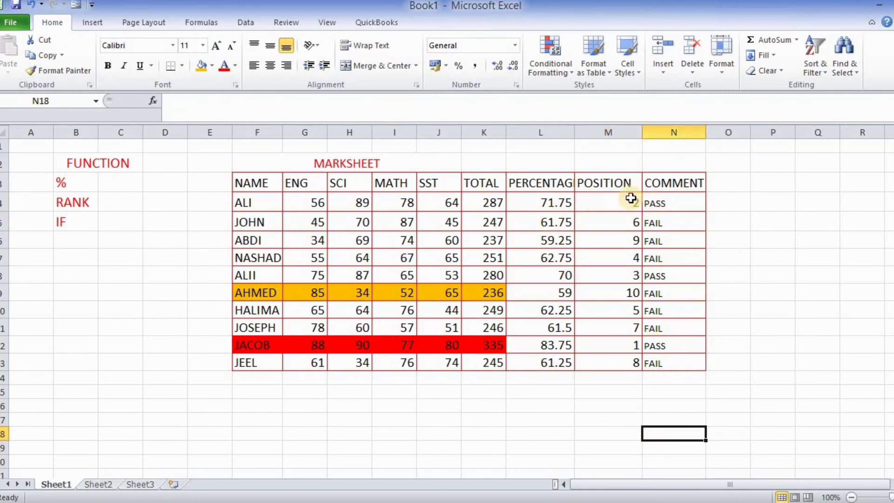
left_click(654, 204)
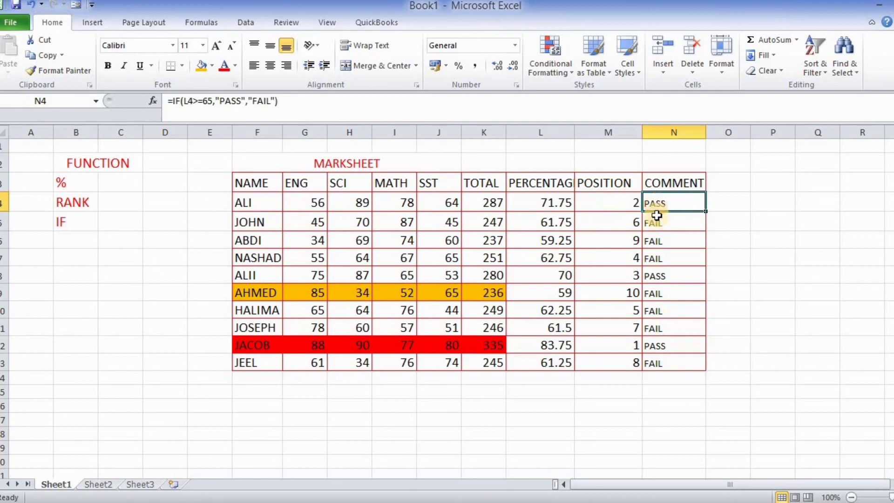